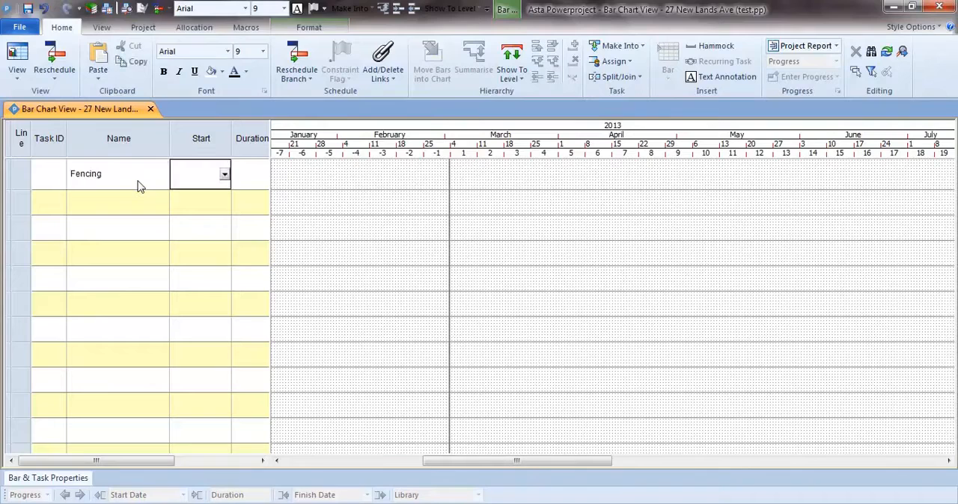
key(Tab)
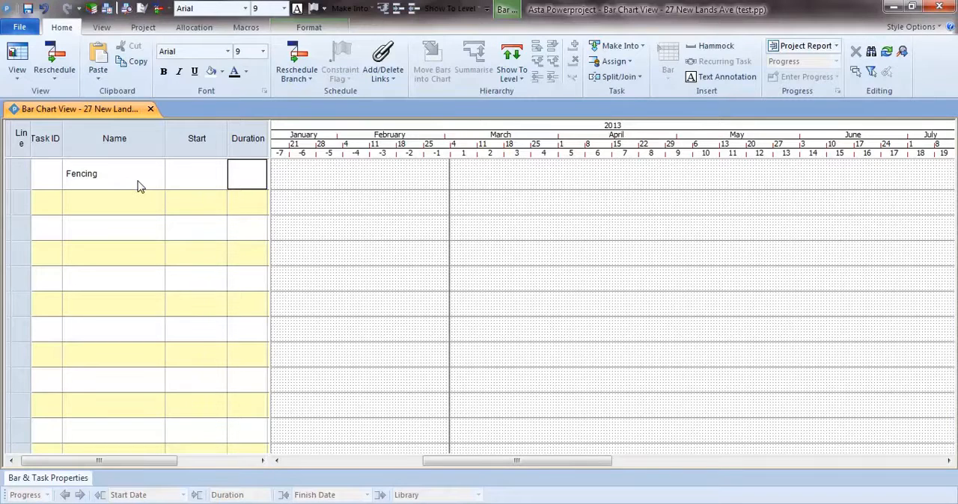
Step: Give the Fencing task a duration of 6d and a start date of 28/Jan/13
text(6d)
key(Return)
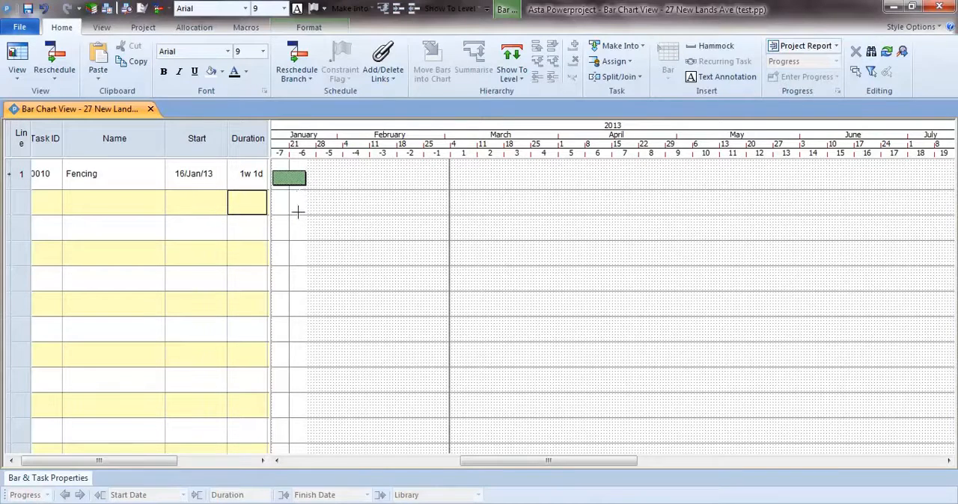
click(221, 178)
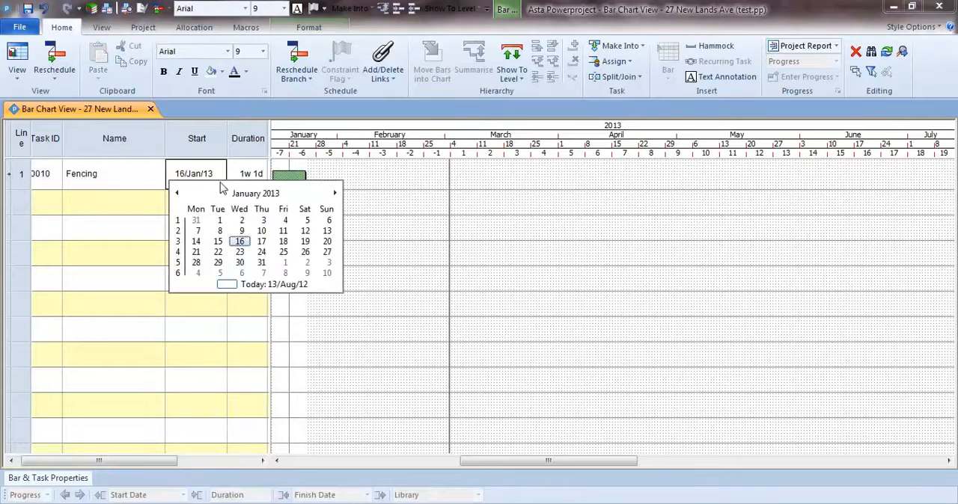
click(200, 268)
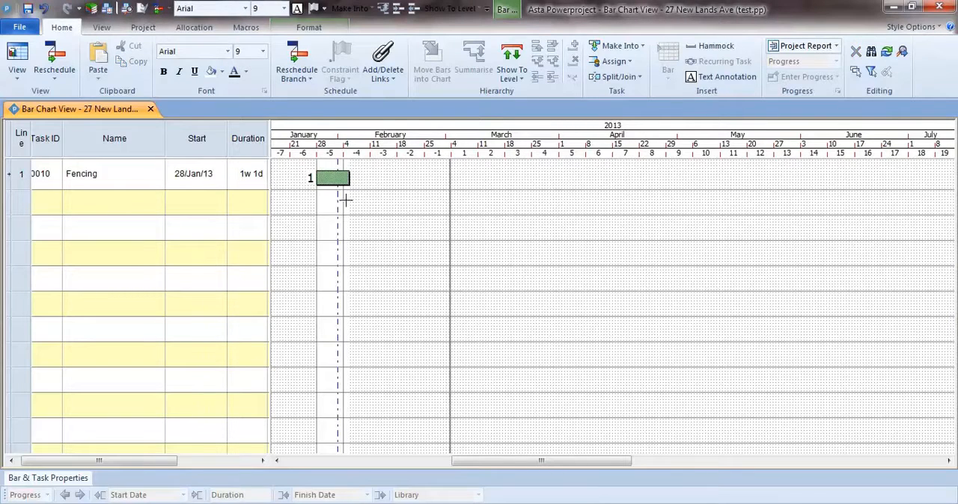
click(249, 150)
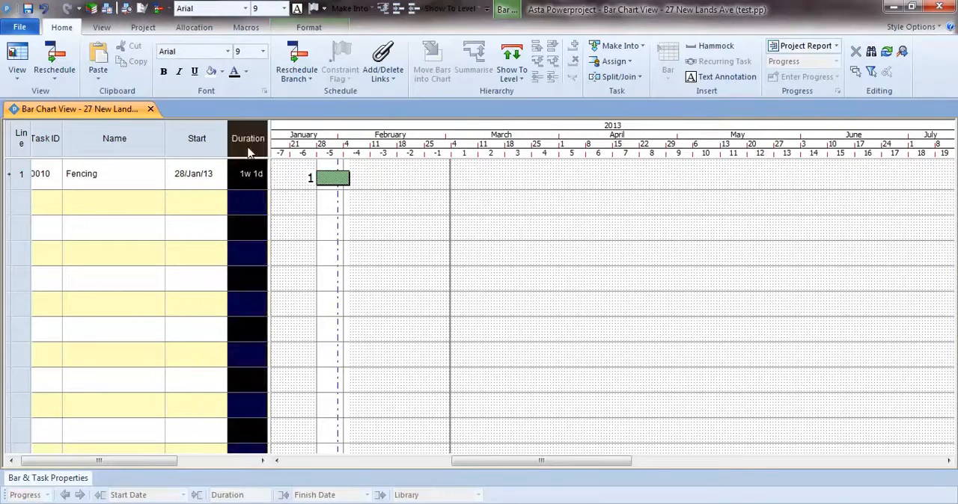
right_click(251, 192)
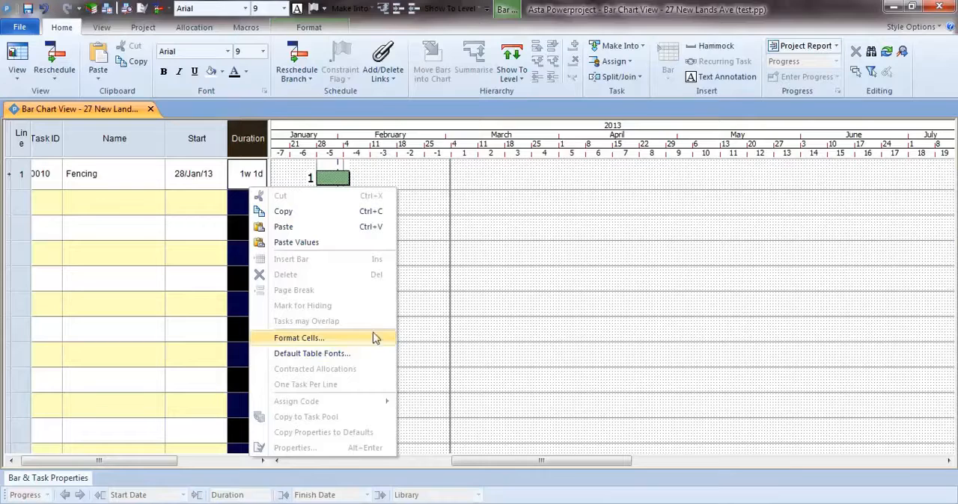
click(413, 314)
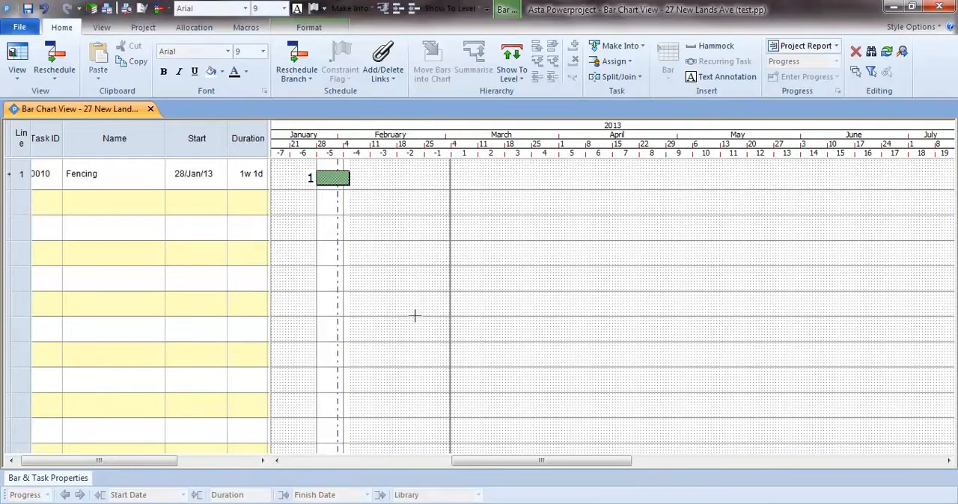
Step: Set the Fencing task's duration to 72h in the table
click(247, 187)
click(247, 187)
text(72h)
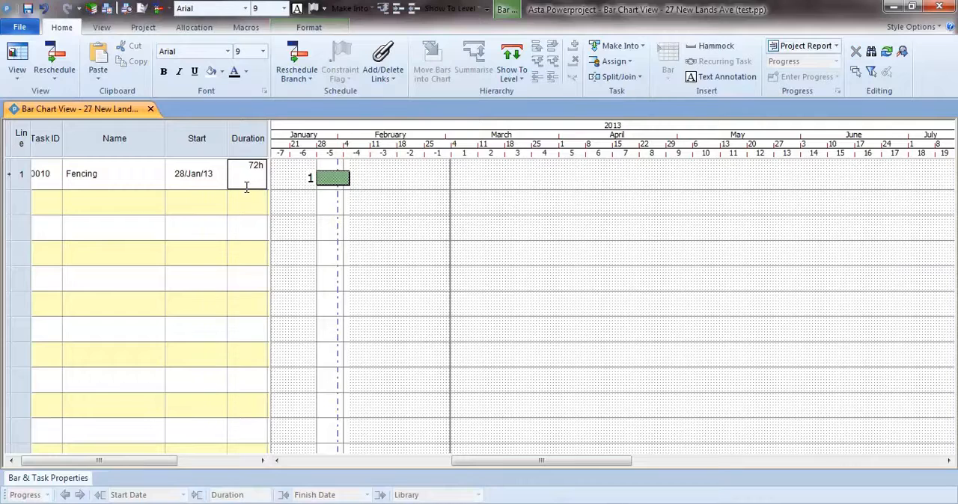
key(Return)
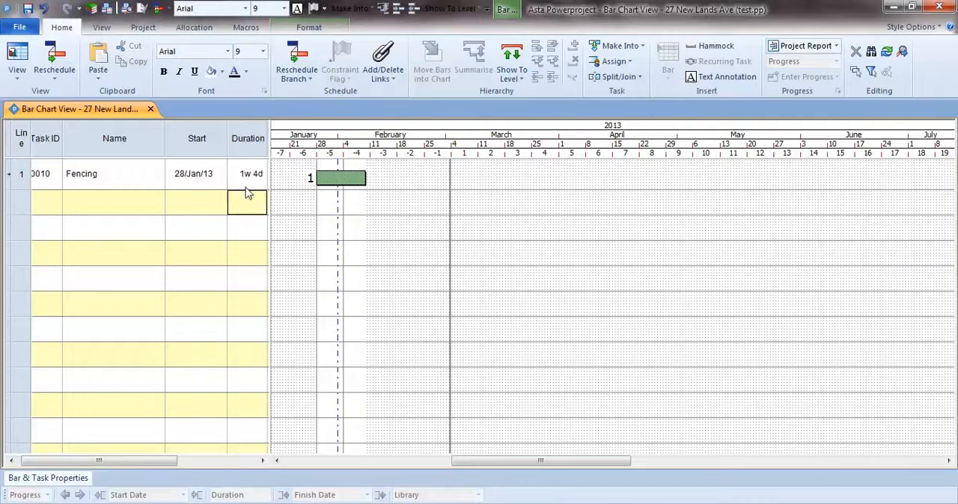
Step: Set the Fencing task's duration to 2w 3d and its start date to 04/Feb/13
double_click(259, 188)
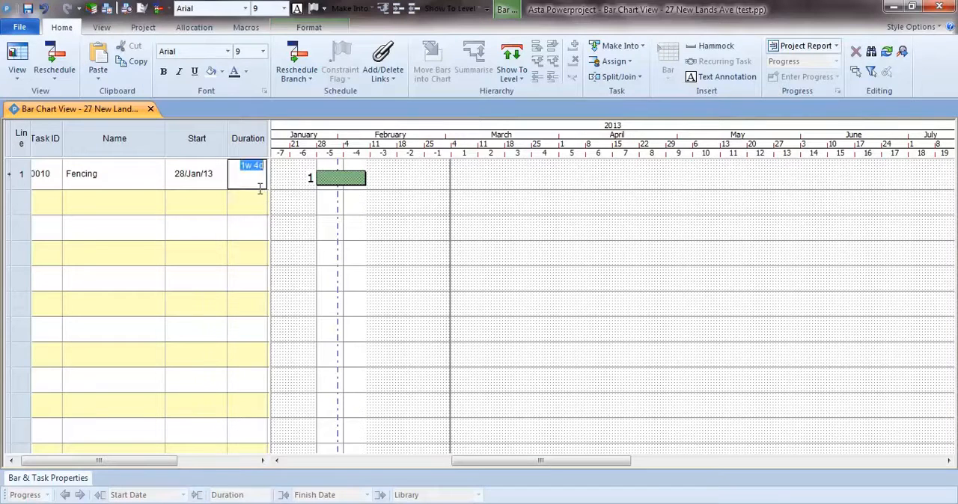
text(2w )
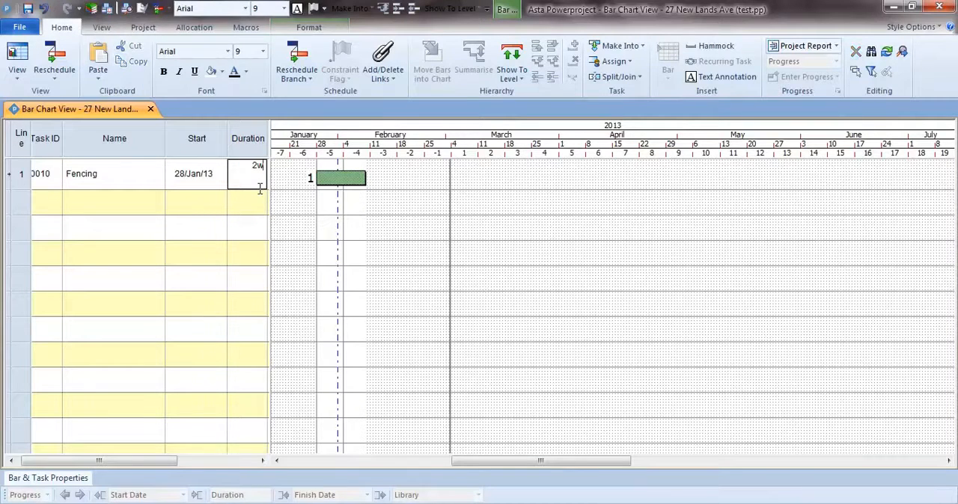
text(3d)
key(Return)
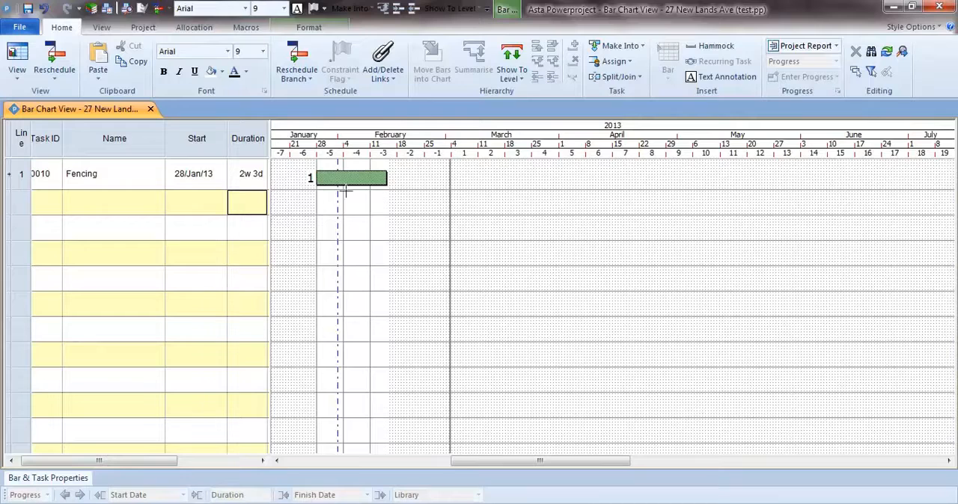
double_click(222, 178)
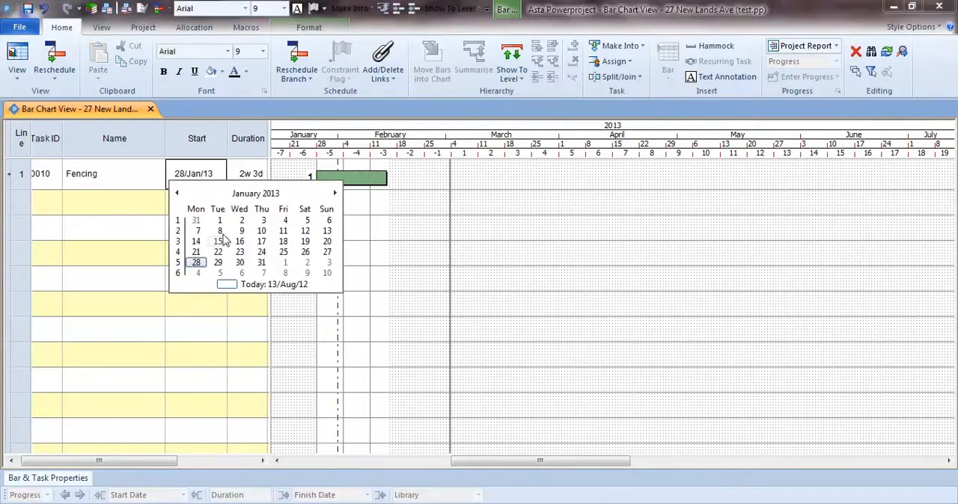
click(198, 272)
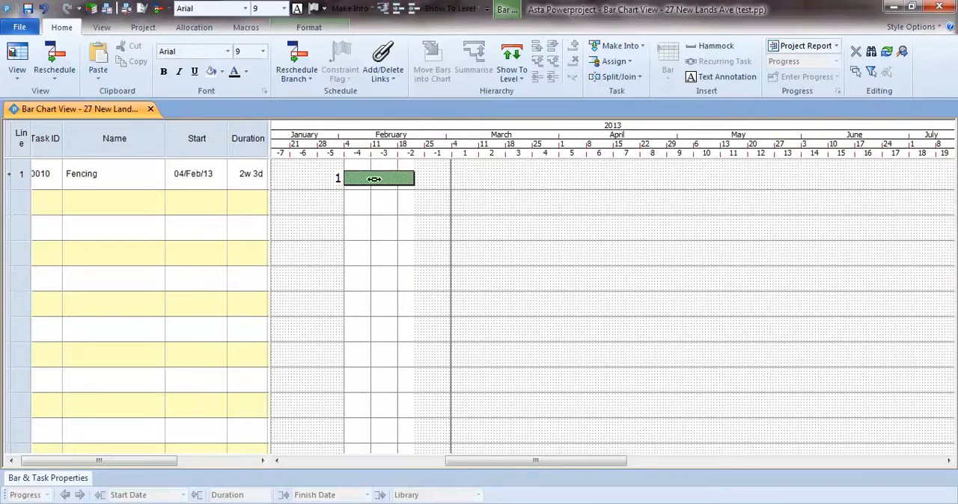
Step: Move the Fencing bar in the chart to start on 25/Mar/13 and lengthen it to 3w 2d
drag(370, 178, 558, 177)
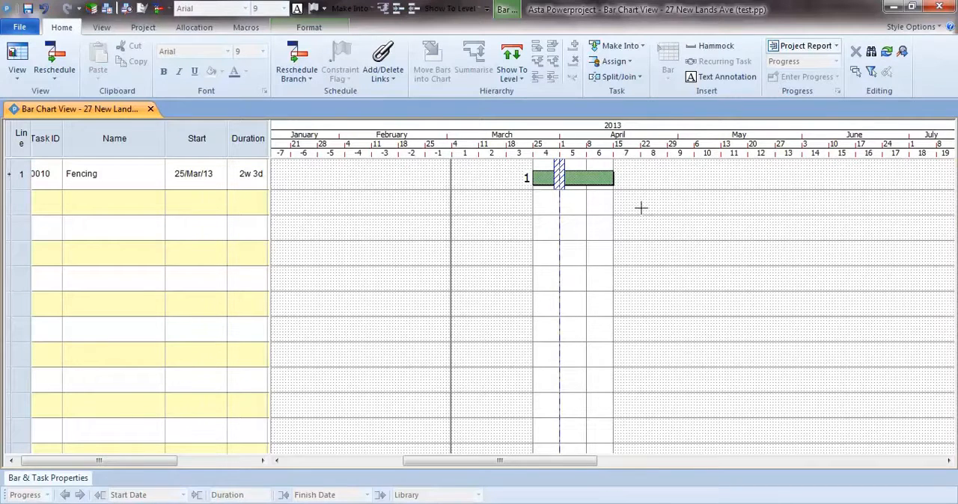
drag(614, 179, 639, 185)
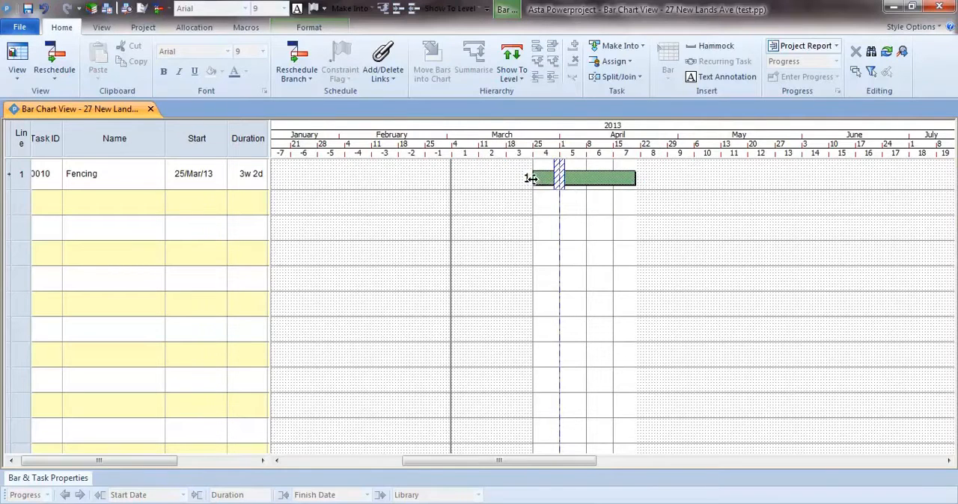
Step: Shorten the Fencing bar to 1w 1d and move it in the chart to start on 08/Mar/13
drag(532, 180, 472, 175)
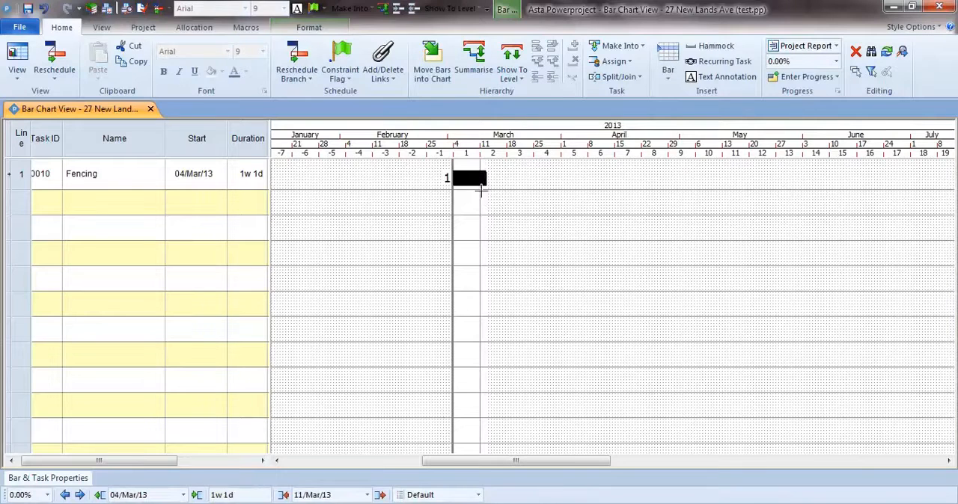
drag(471, 178, 494, 178)
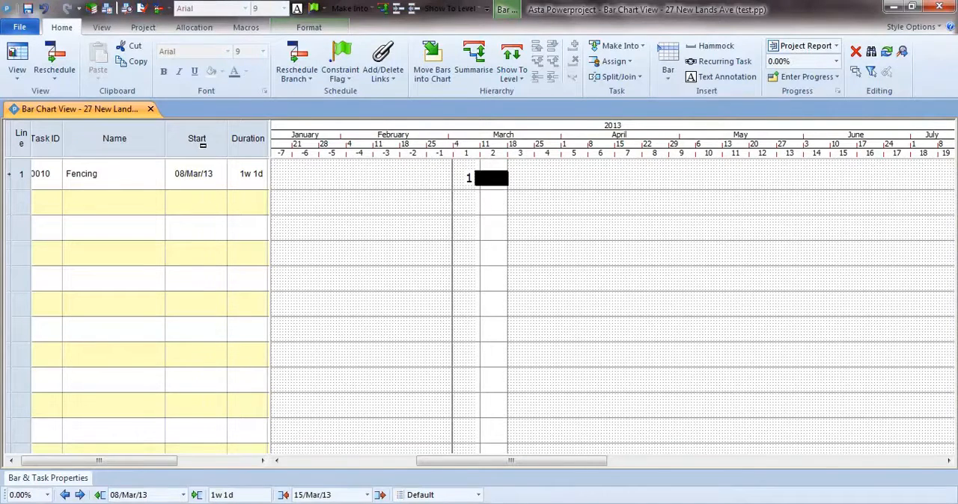
click(203, 146)
click(486, 179)
click(500, 208)
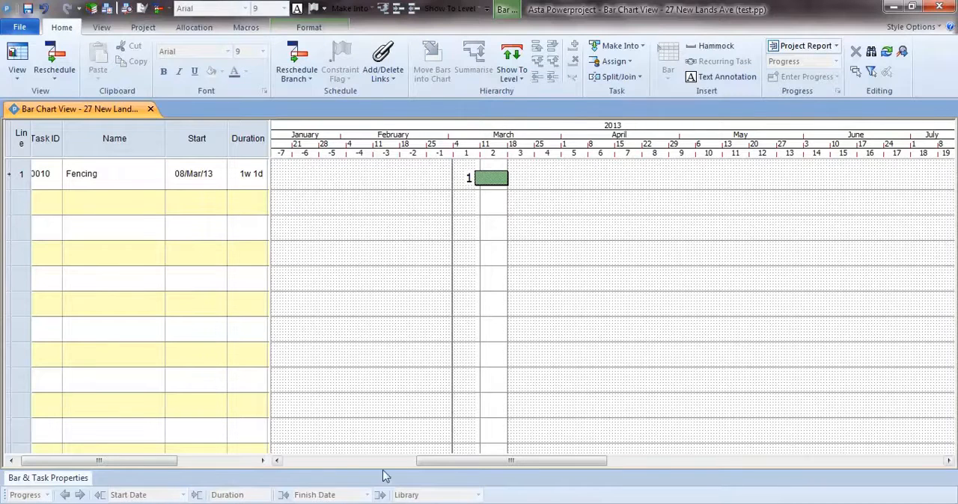
Step: Paste the task names Demolition, Excavation, Drains, MHs, Foundations, G Slab and End of Phase into the rows below Fencing
drag(170, 459, 156, 459)
click(110, 204)
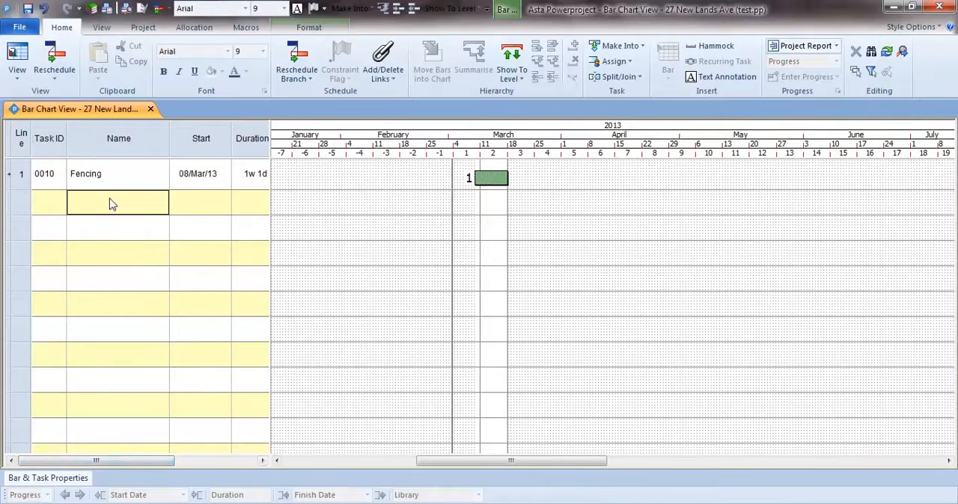
right_click(111, 205)
click(162, 240)
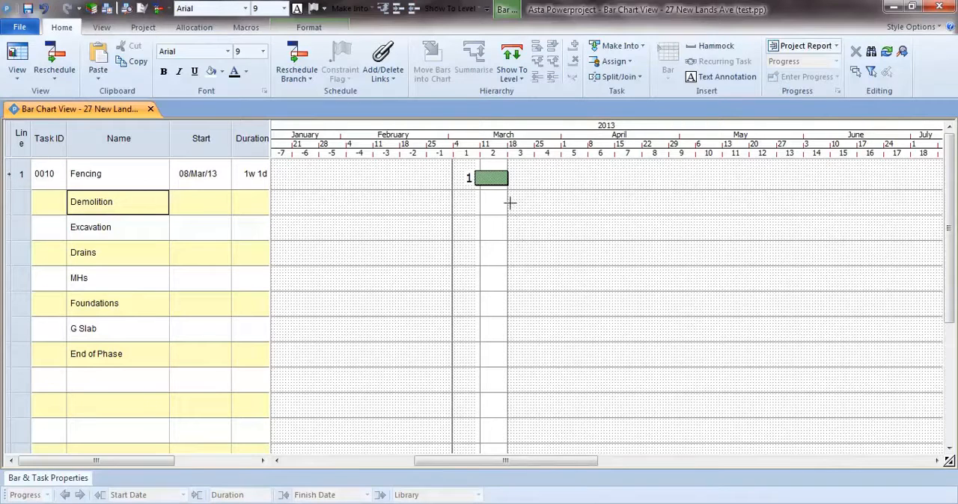
Step: Draw a 3w Demolition bar starting 18/Mar/13 and a 4w Excavation bar starting 10/Apr/13 in the chart
drag(508, 203, 600, 208)
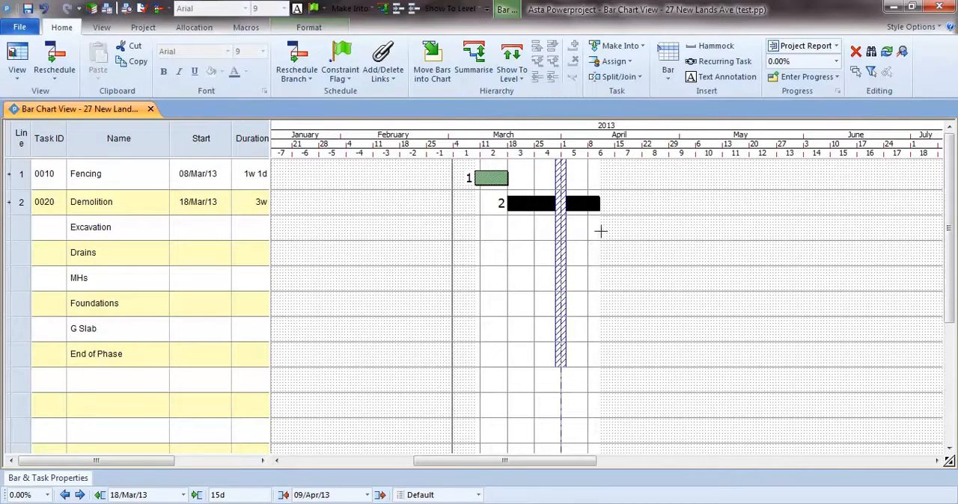
drag(603, 230, 715, 243)
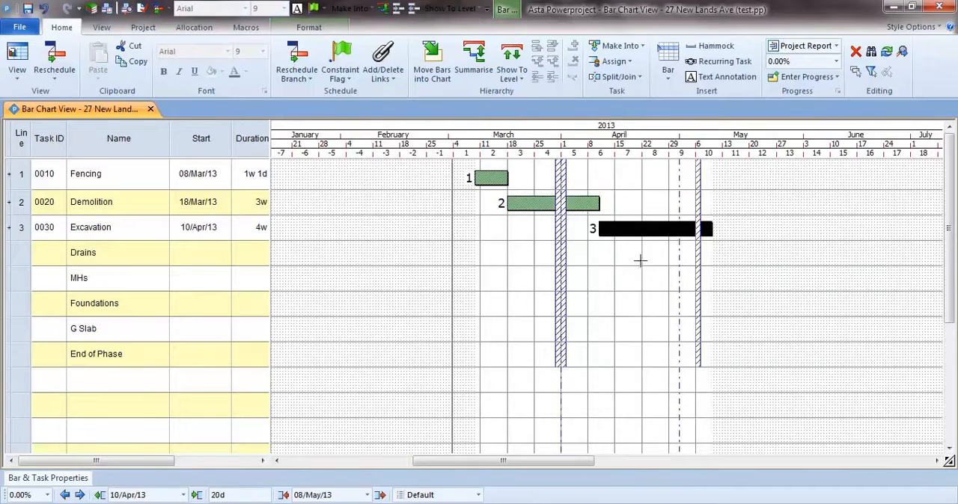
Step: Draw bars for Drains (18/Apr/13, 1w), MHs (25/Apr/13, 3d), Foundations (29/Apr/13, 4w 4d) and G Slab (15/May/13, 4w)
drag(635, 255, 810, 312)
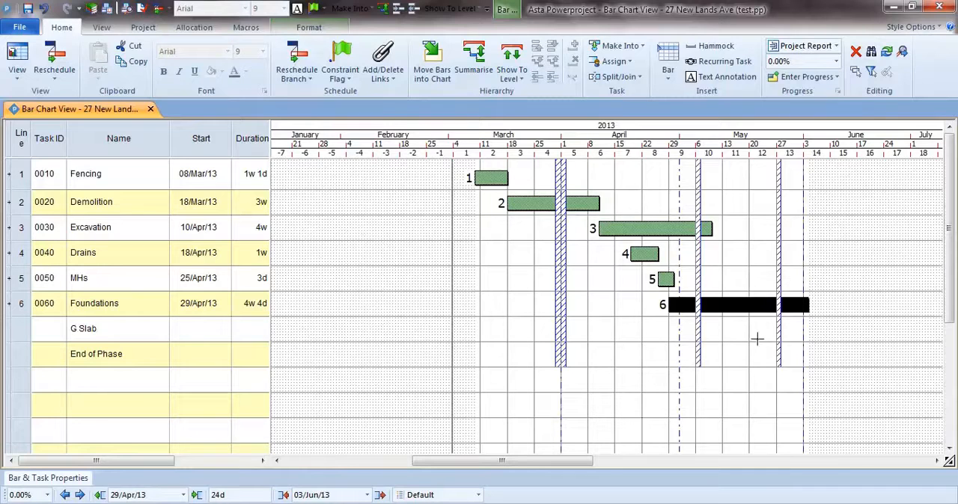
drag(737, 329, 846, 338)
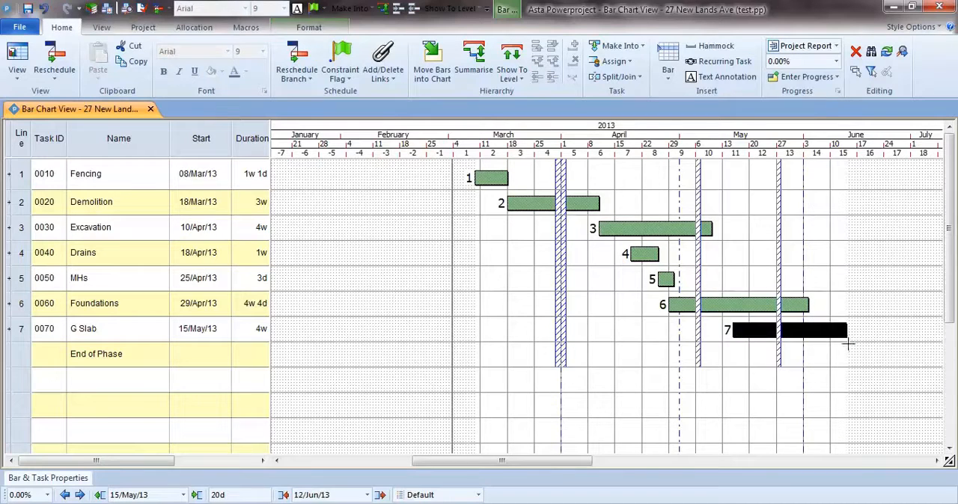
Step: Draw a 2d End of Phase bar starting 18/Jun/13 and shrink it to a zero-duration milestone
drag(863, 355, 870, 356)
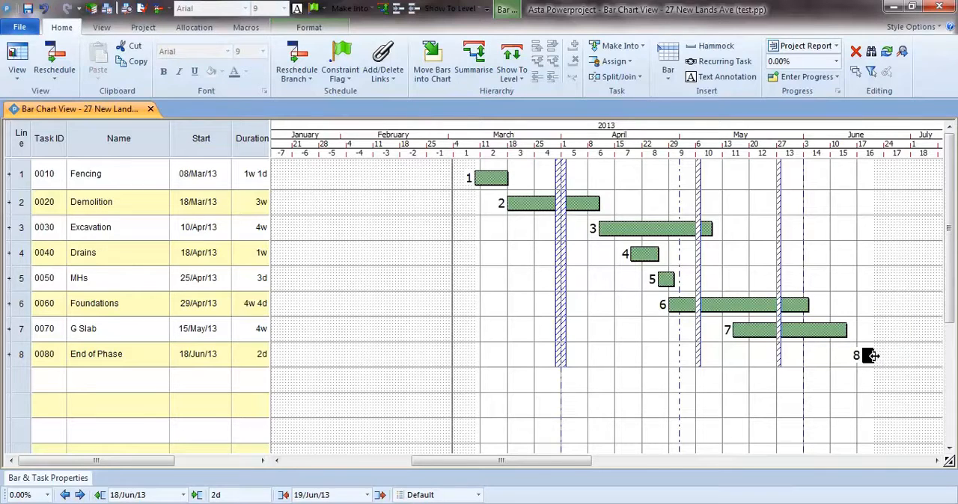
drag(873, 356, 858, 356)
click(832, 370)
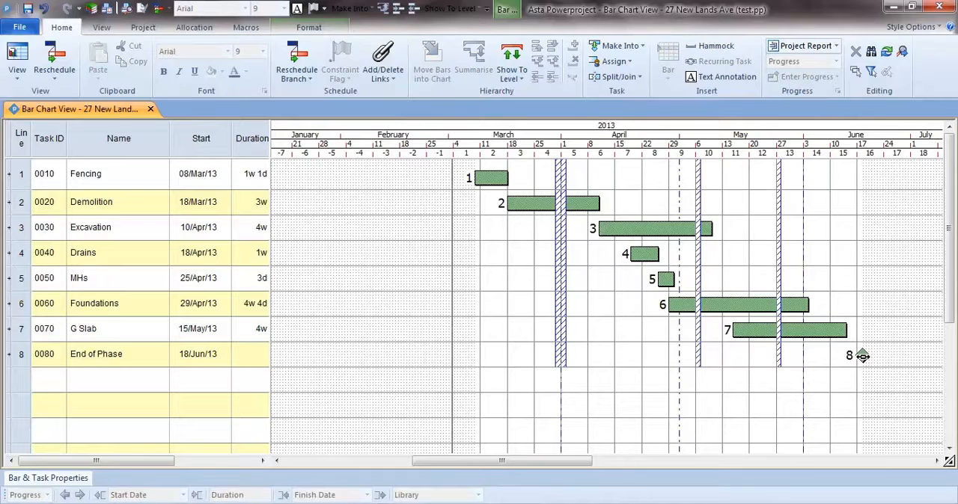
Step: Delete the End of Phase milestone and insert a new milestone for it on 19/Jun/13
click(862, 356)
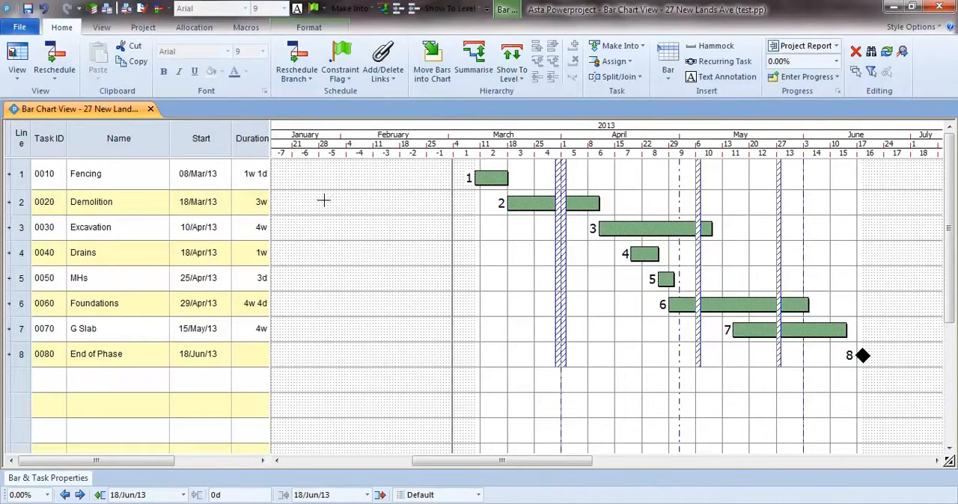
key(Delete)
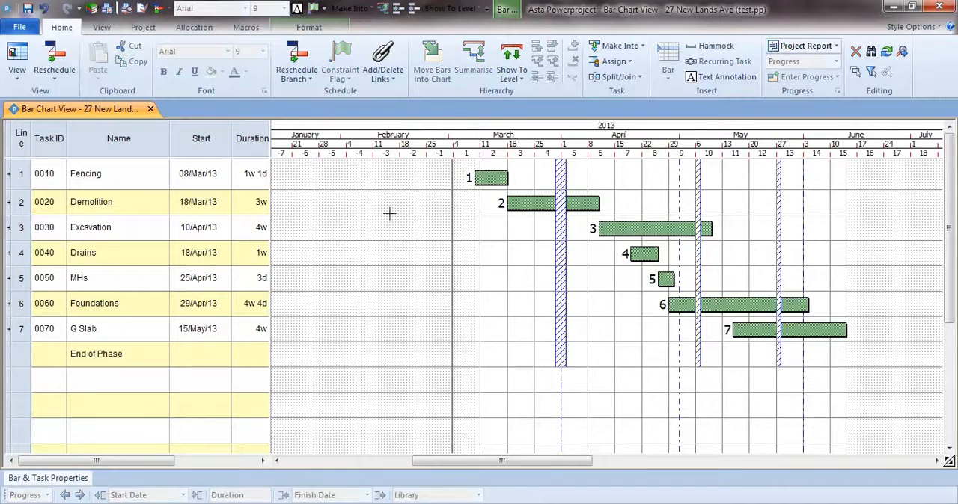
right_click(870, 354)
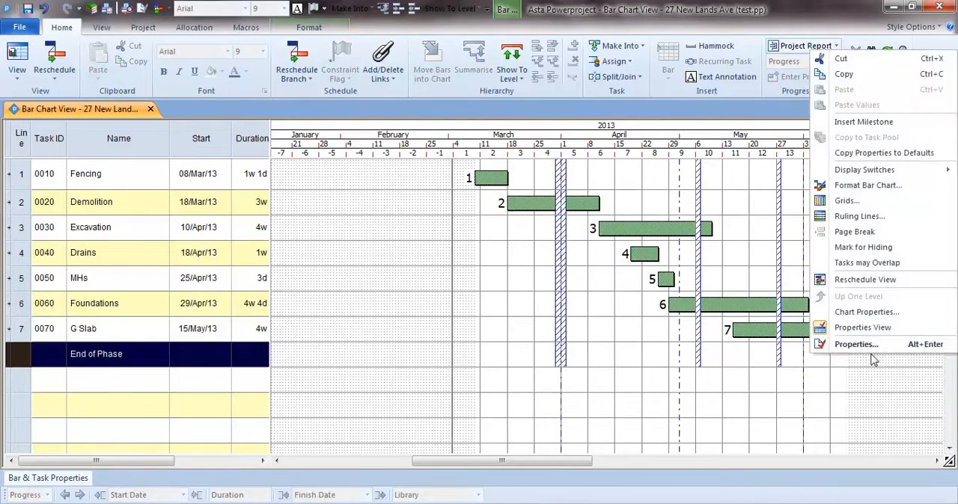
click(851, 122)
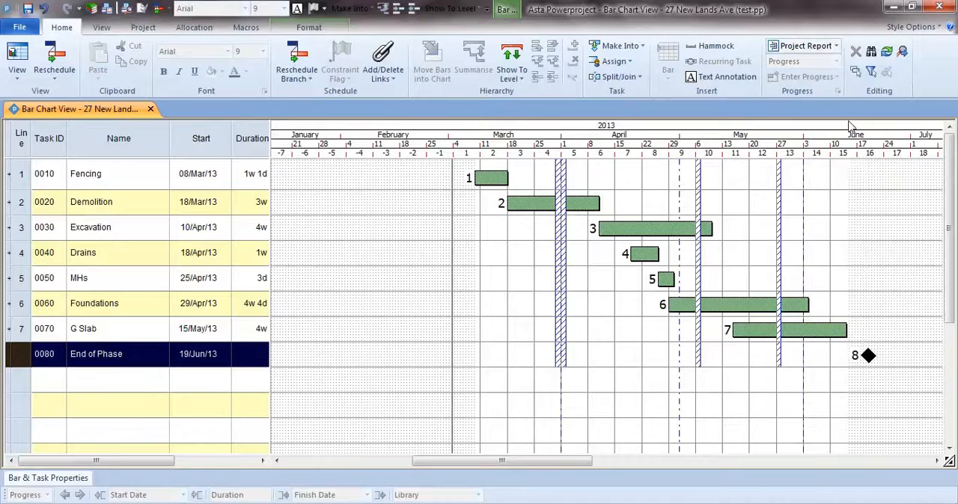
click(642, 323)
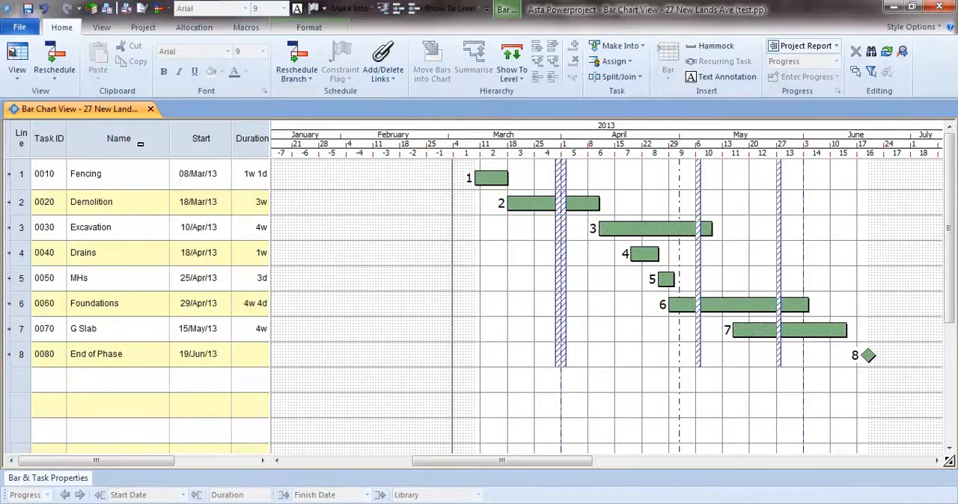
drag(140, 144, 252, 163)
click(518, 318)
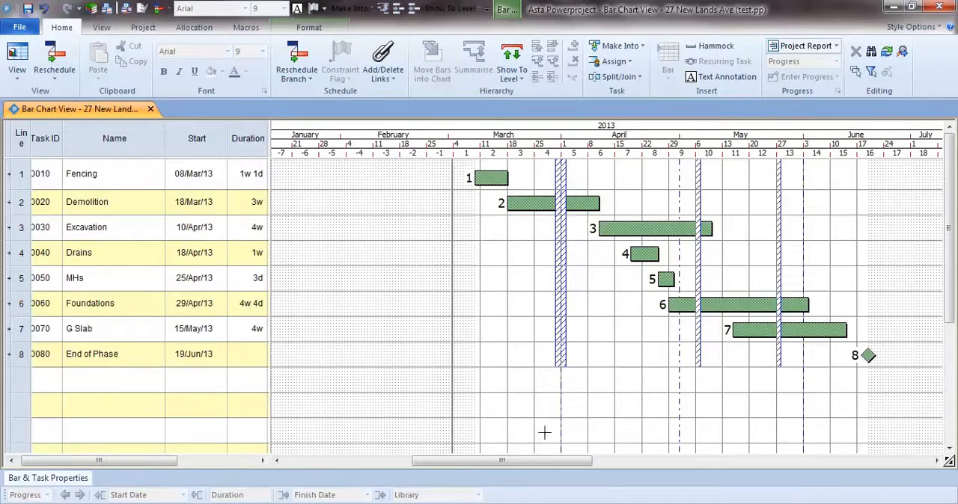
Step: Check the dates and durations of the Fencing and Demolition bars, and view the Bar & Task Properties
drag(519, 460, 547, 464)
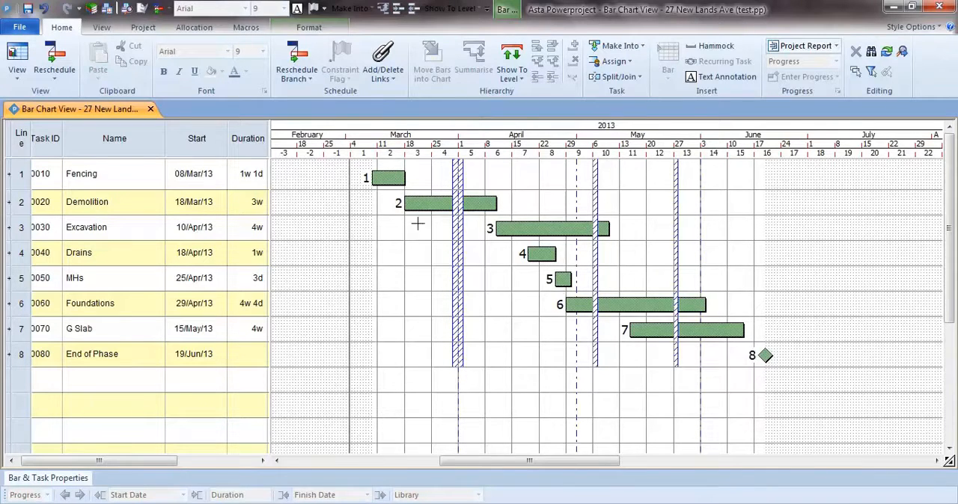
click(391, 178)
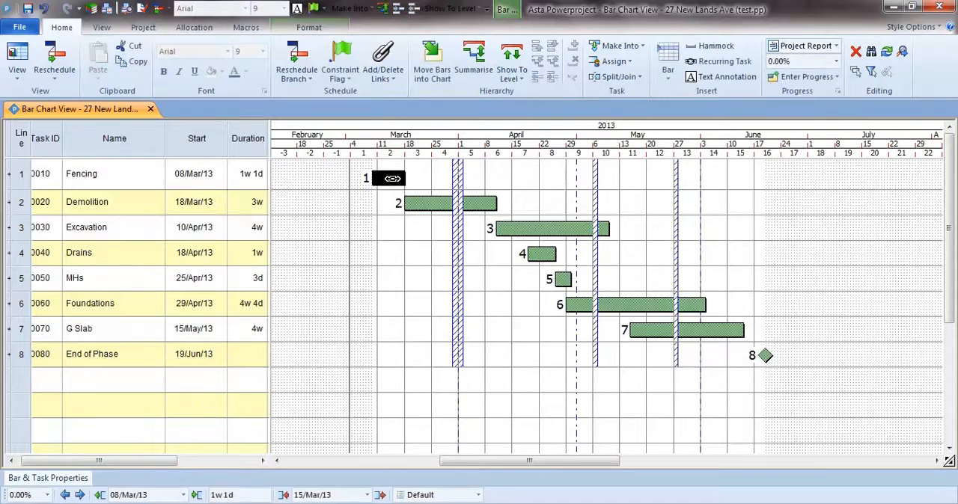
click(426, 204)
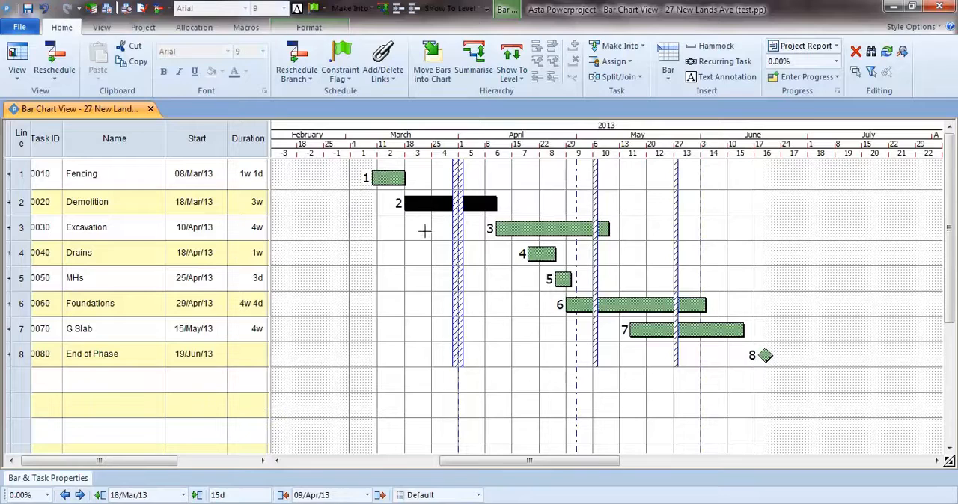
click(424, 231)
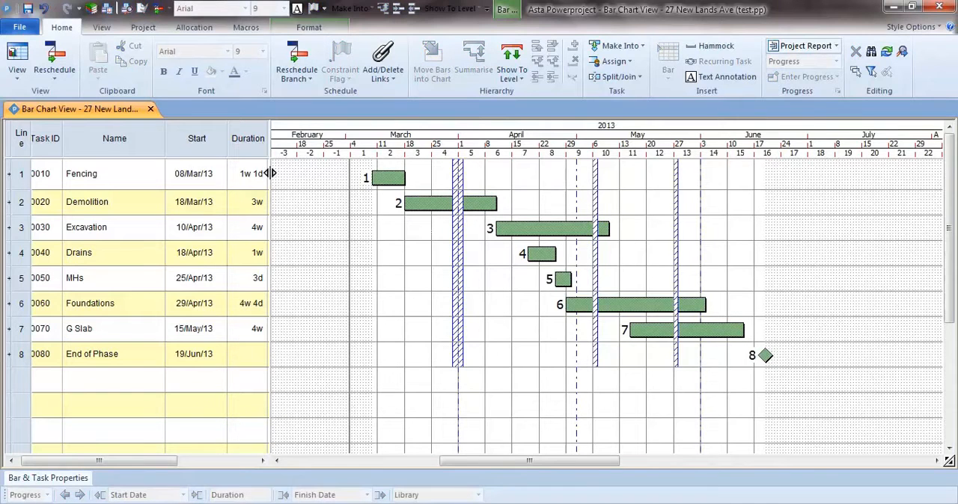
click(253, 151)
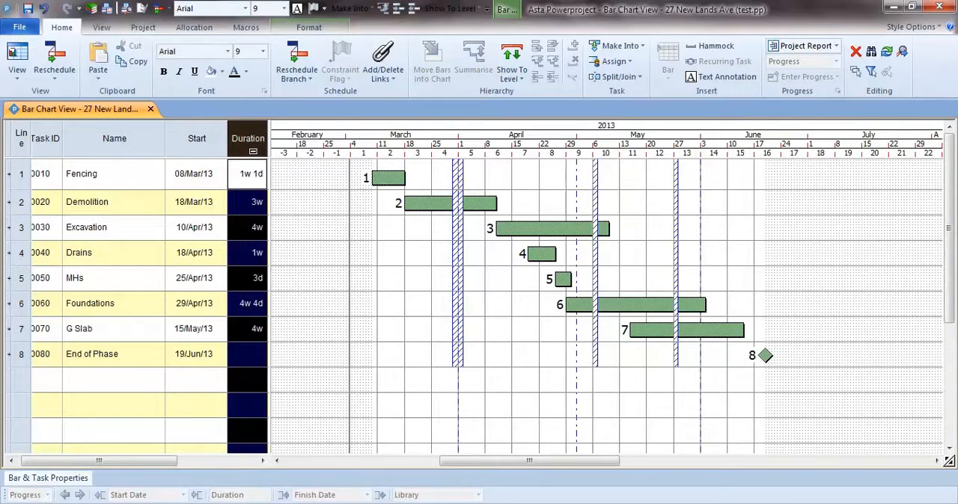
click(59, 481)
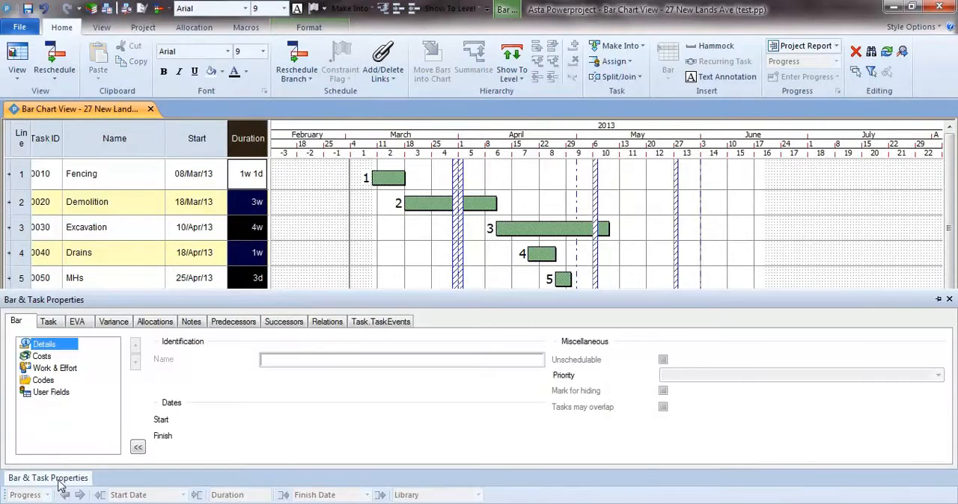
click(405, 252)
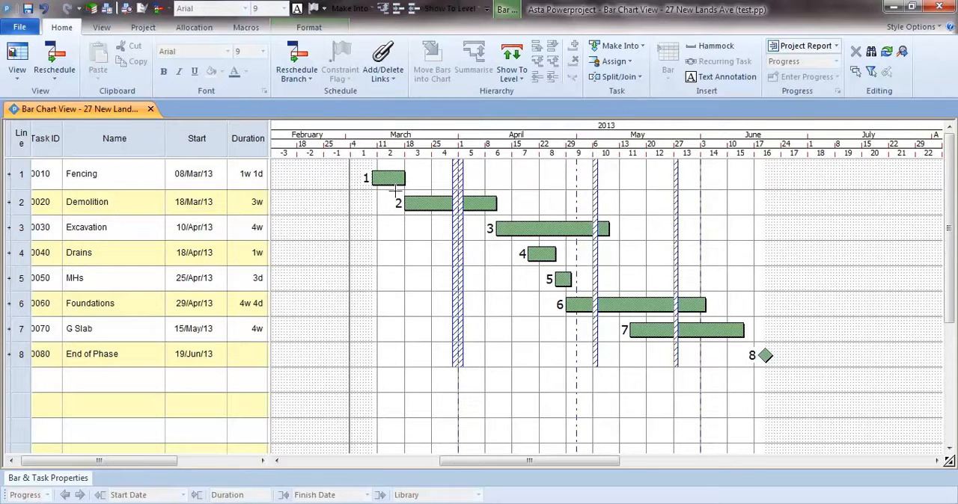
Step: Link the finish of Fencing to the start of Demolition, and the finish of Demolition to the start of Excavation
mouse_move(394, 193)
mouse_down()
mouse_move(379, 191)
mouse_move(390, 189)
mouse_up()
drag(402, 191, 398, 192)
mouse_move(398, 191)
mouse_down()
mouse_move(378, 204)
mouse_move(368, 288)
mouse_move(416, 291)
mouse_move(385, 228)
mouse_move(364, 302)
mouse_move(446, 274)
mouse_move(429, 207)
mouse_move(407, 203)
mouse_up()
click(434, 203)
drag(433, 203, 498, 227)
click(541, 231)
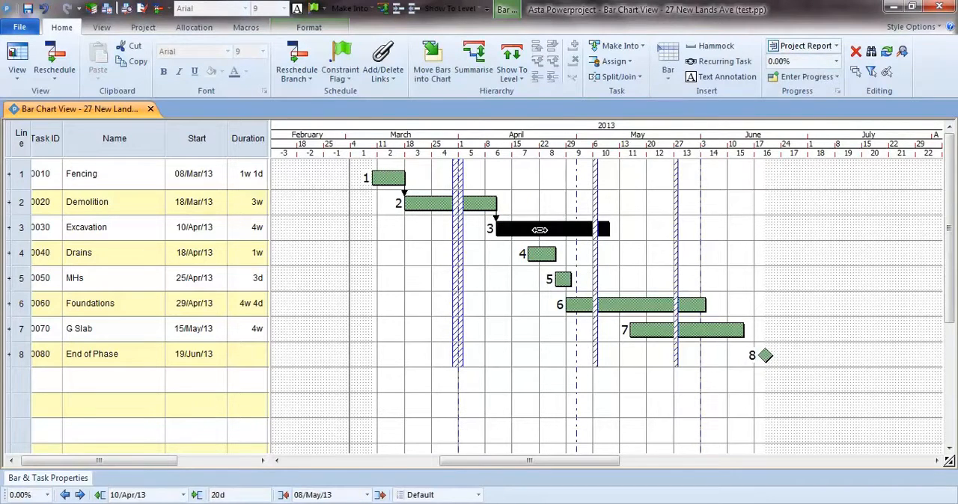
click(506, 257)
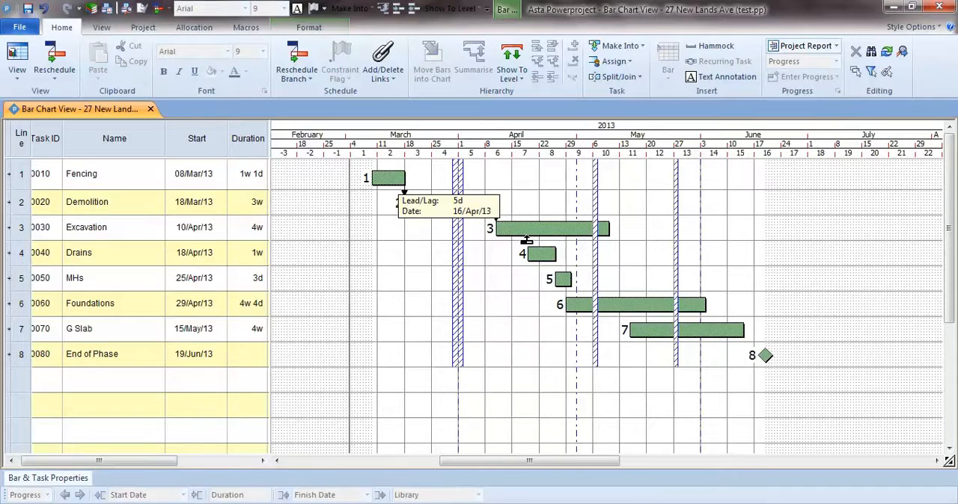
Step: Link Excavation to Drains start-to-start with a 5d lag, and check the link's type and lead/lag in its properties
mouse_move(527, 239)
mouse_down()
mouse_move(522, 253)
mouse_move(494, 258)
mouse_move(471, 305)
mouse_move(523, 305)
mouse_move(531, 251)
mouse_up()
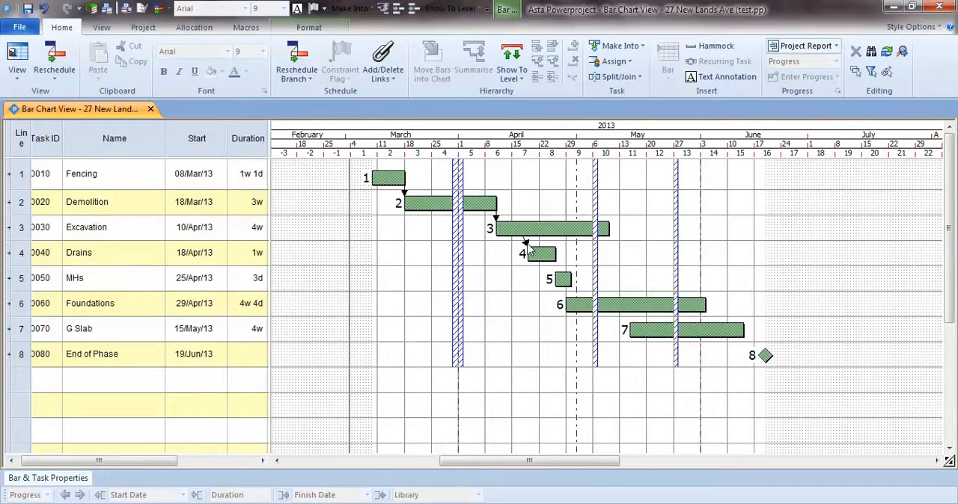
double_click(526, 244)
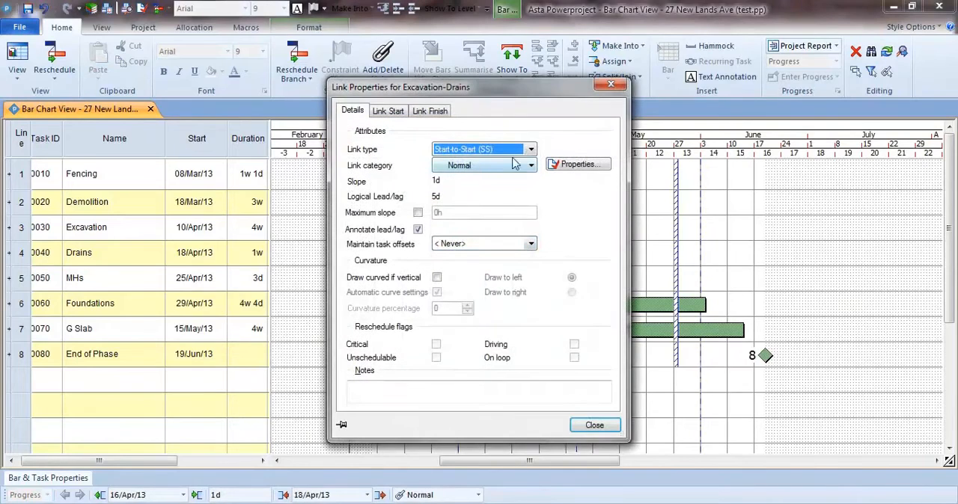
click(530, 150)
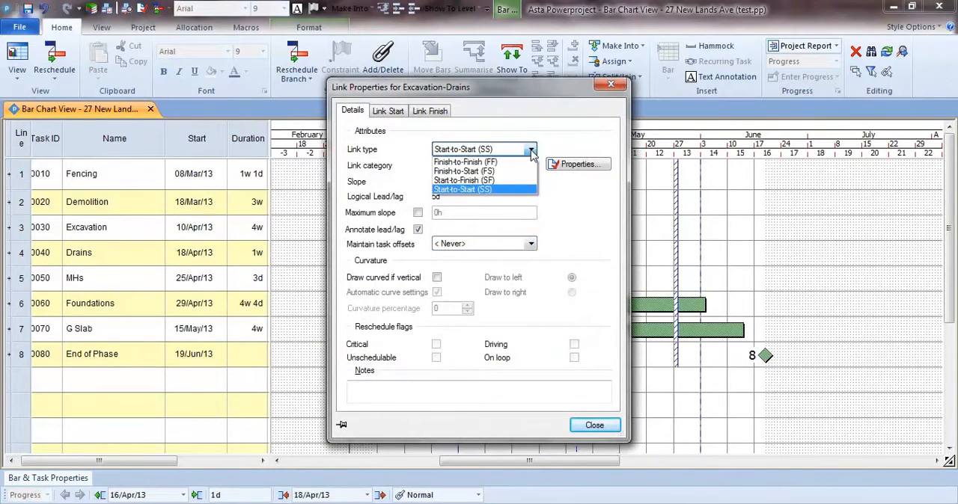
click(527, 191)
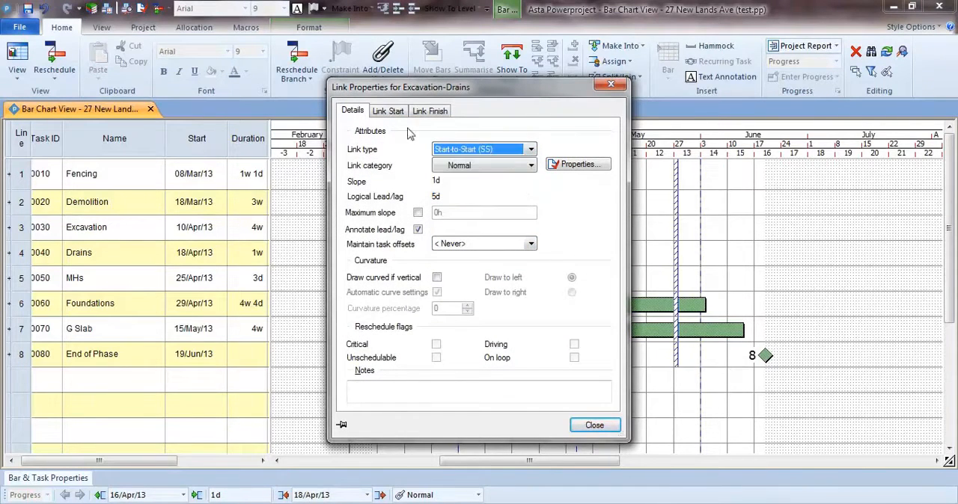
click(391, 114)
drag(444, 359, 386, 354)
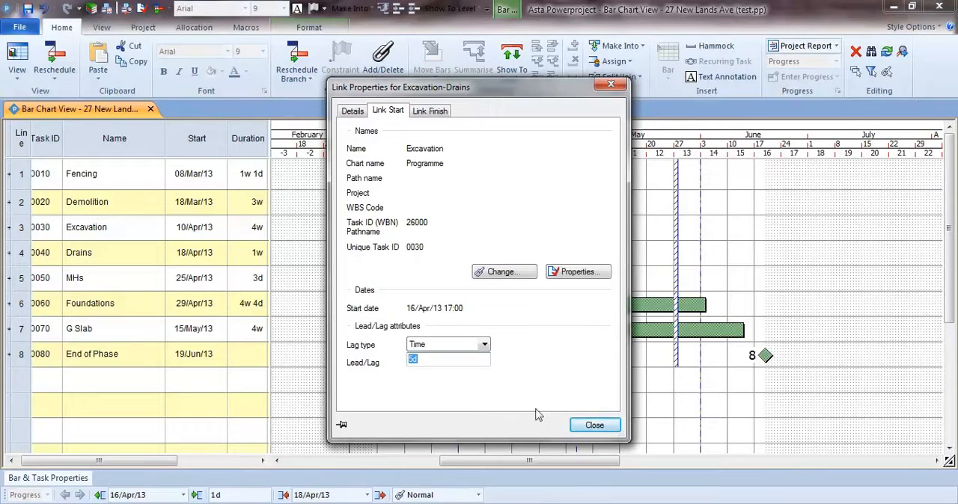
click(594, 425)
click(539, 322)
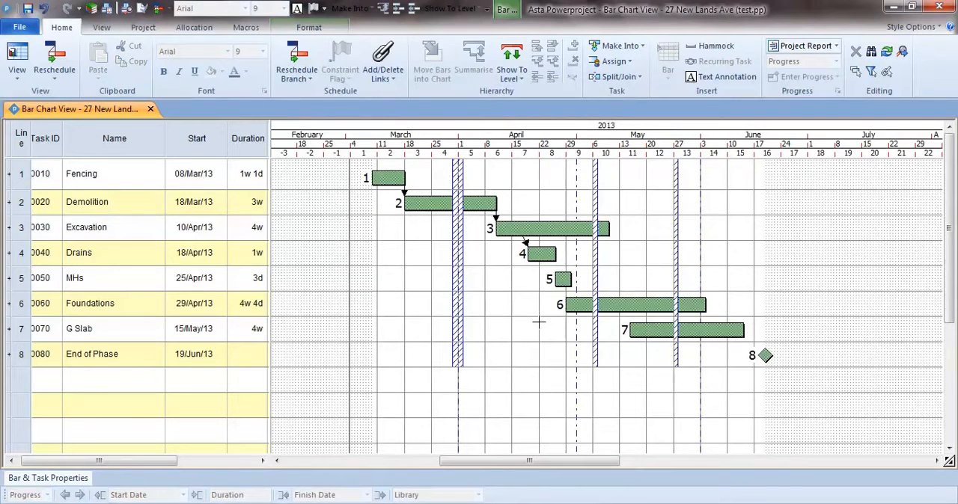
Step: Link Drains' finish to MHs, Excavation at 23/Apr/13 to the start of Foundations, and Foundations at 13/May/13 to the start of G Slab
drag(552, 265, 557, 277)
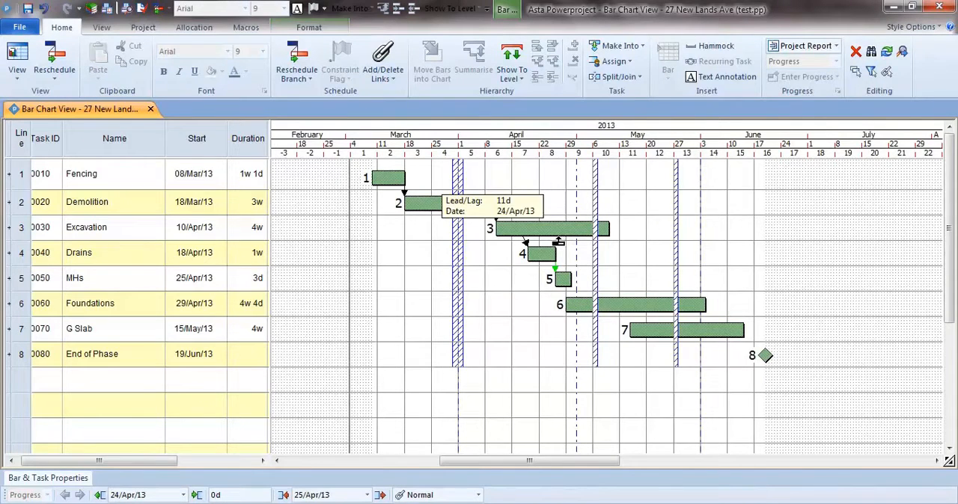
drag(555, 242, 569, 304)
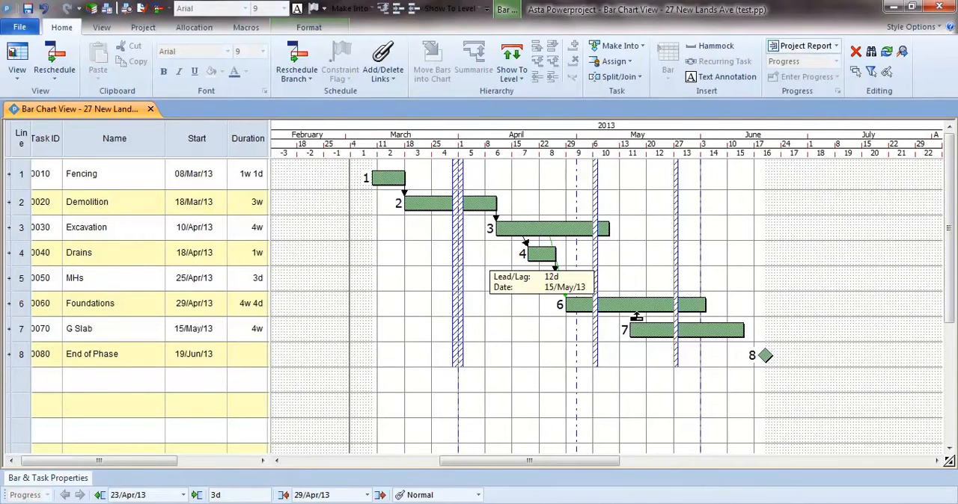
drag(637, 318, 627, 318)
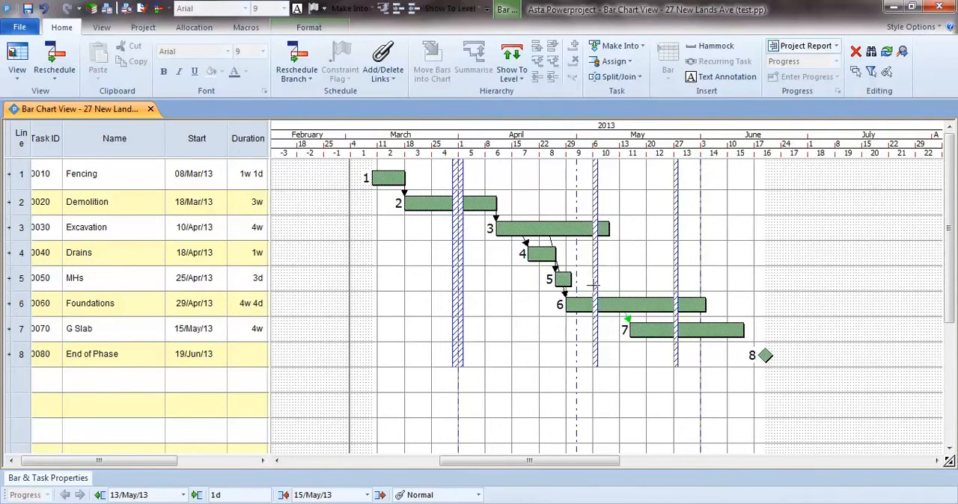
Step: Link the finish of MHs to Foundations at 20/May/13, and the finish of G Slab to the End of Phase milestone
drag(566, 288, 647, 302)
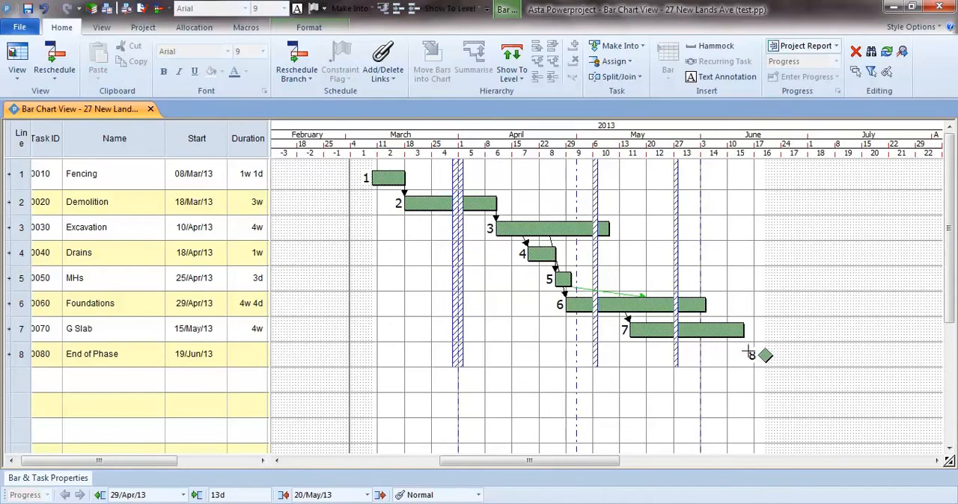
drag(743, 342, 763, 351)
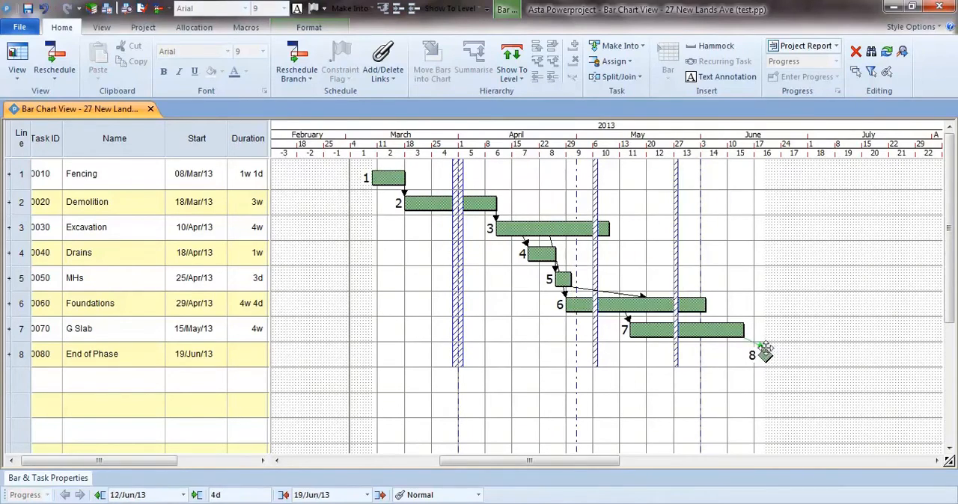